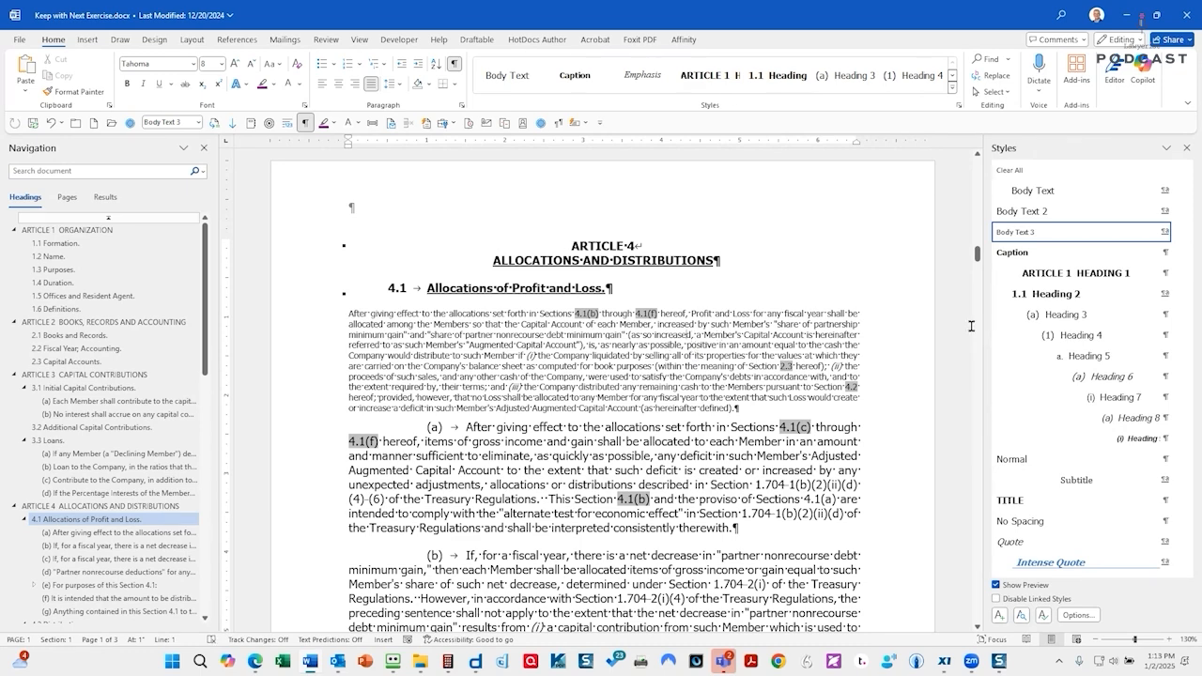
Apply the Heading 3 style to the body paragraph directly under heading 4.1, and briefly add and remove an empty numbered paragraph after it.
{"action": "left_click", "coordinate": [1037, 316]}
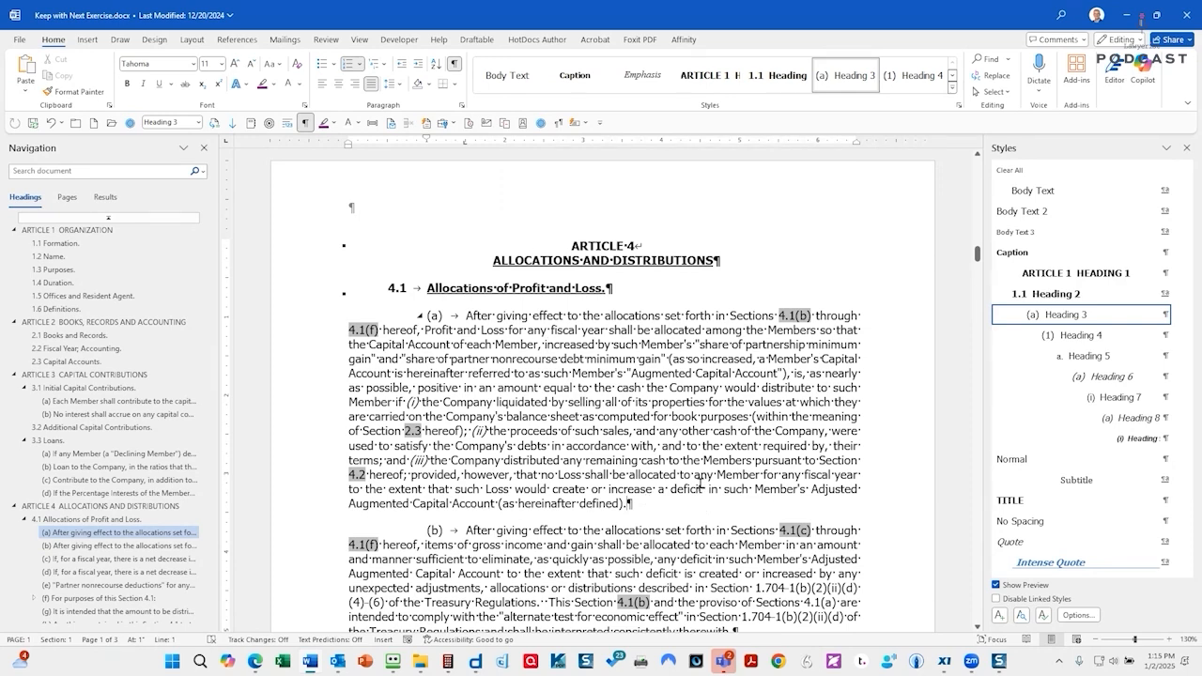
{"action": "key", "text": "Return"}
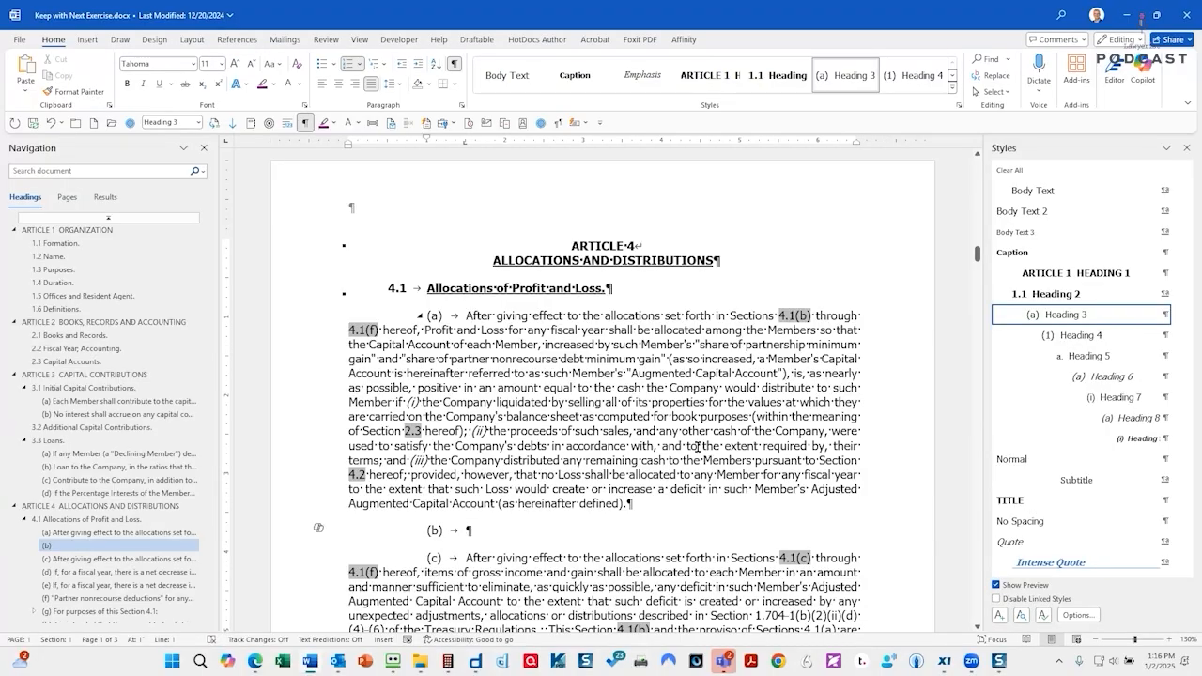
{"action": "key", "text": "Delete"}
Try the Heading 4 style on paragraphs (b) and (c) of section 4.1, and undo the style change.
{"action": "scroll", "coordinate": [611, 422], "scroll_direction": "down", "scroll_amount": 5}
{"action": "left_click_drag", "start_coordinate": [478, 400], "coordinate": [542, 529]}
{"action": "scroll", "coordinate": [729, 553], "scroll_direction": "up", "scroll_amount": 3}
{"action": "scroll", "coordinate": [729, 553], "scroll_direction": "down", "scroll_amount": 1}
{"action": "left_click", "coordinate": [1046, 336]}
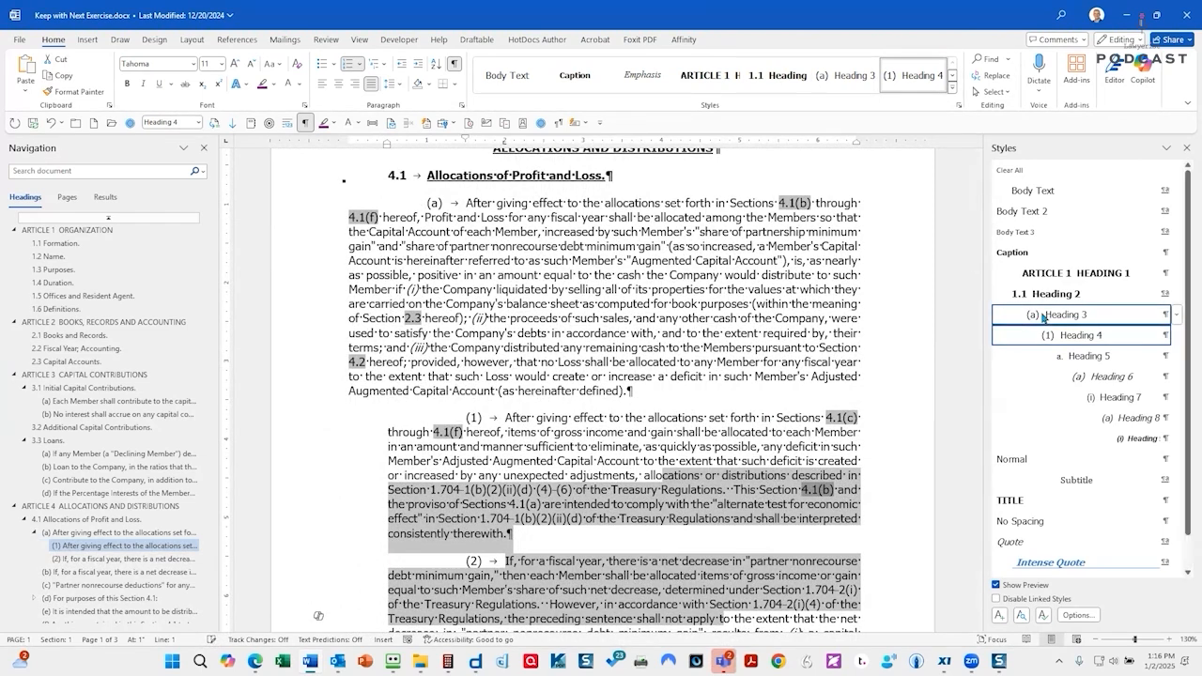
{"action": "key", "text": "ctrl+z"}
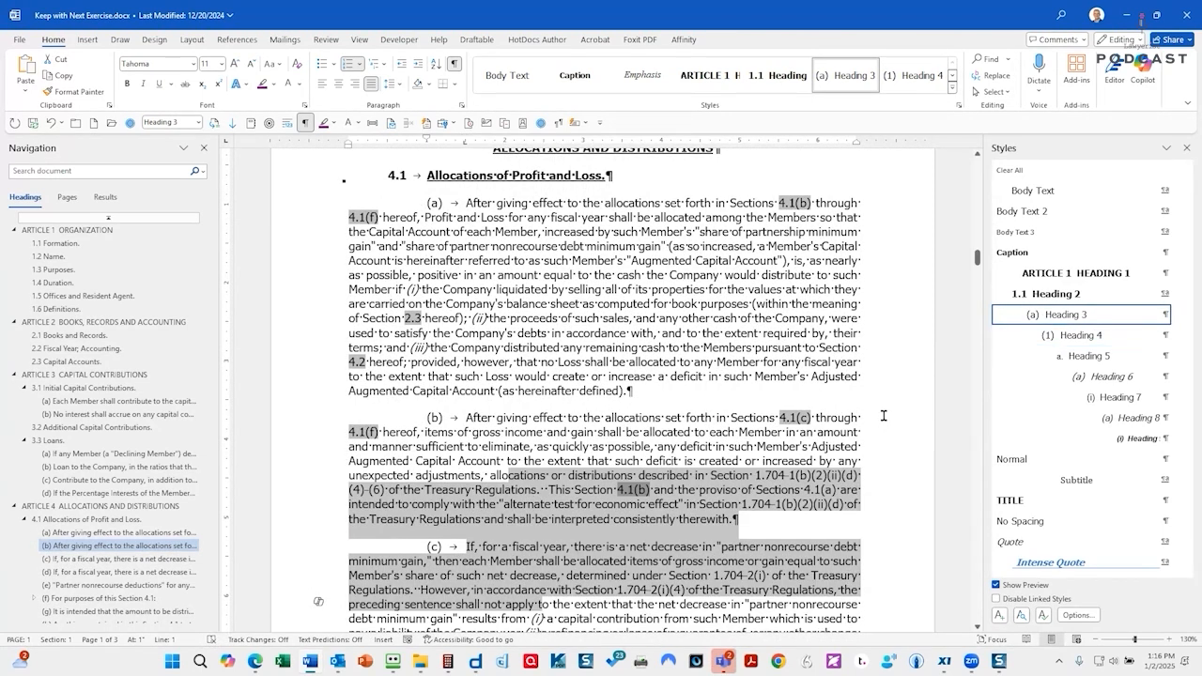
{"action": "left_click", "coordinate": [757, 465]}
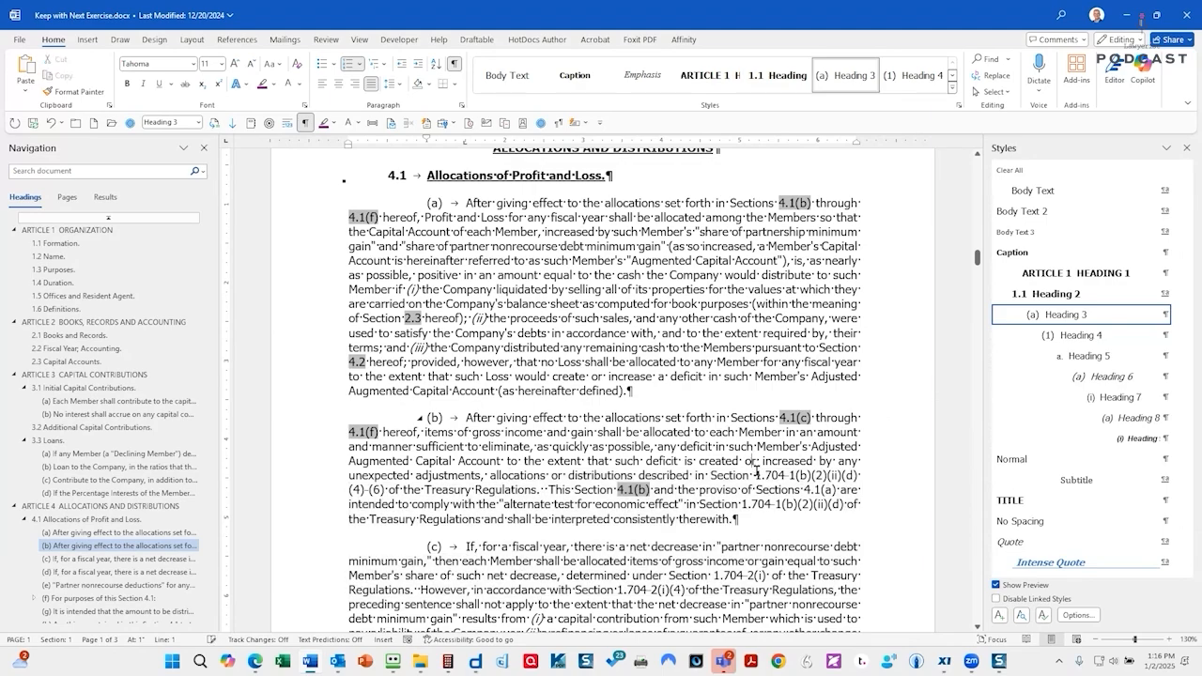
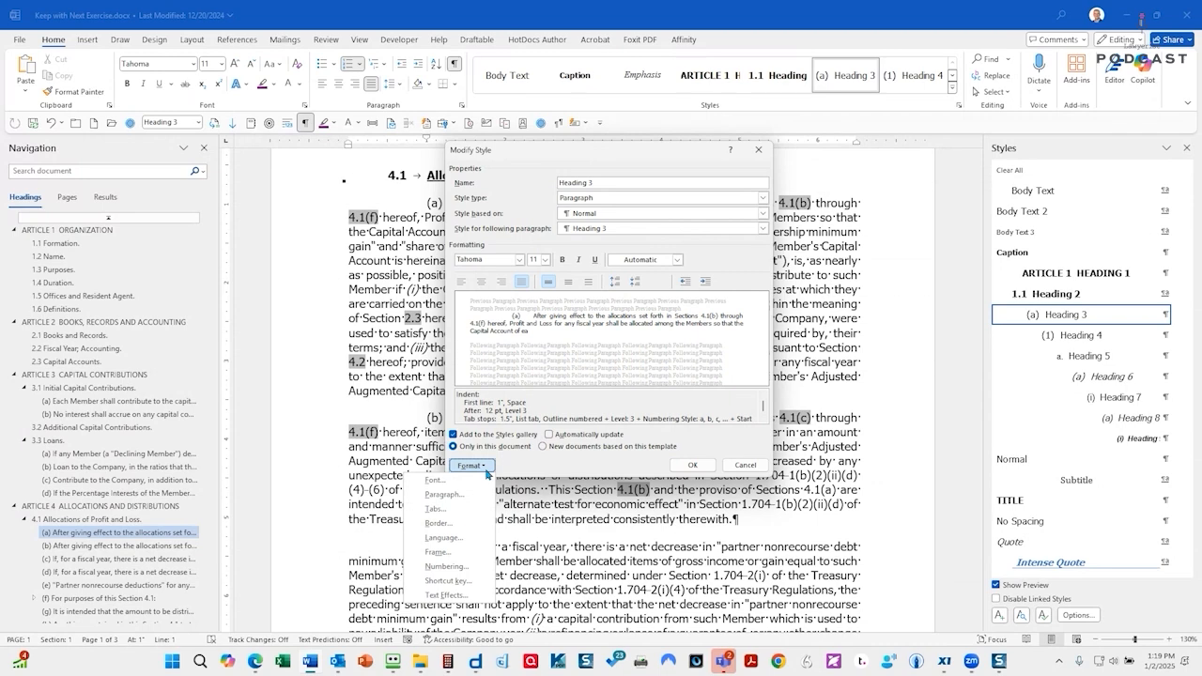
Review the formatting categories offered for modifying the Heading 3 style, and cancel the style modification.
{"action": "left_click", "coordinate": [522, 472]}
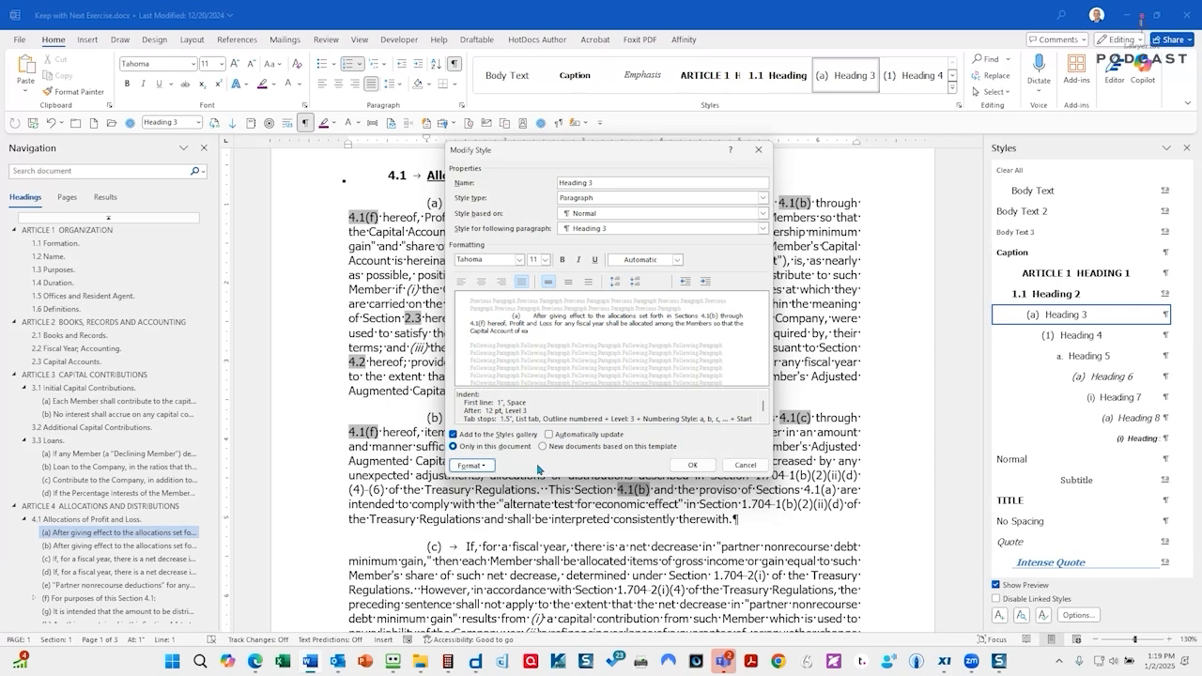
{"action": "left_click", "coordinate": [465, 472]}
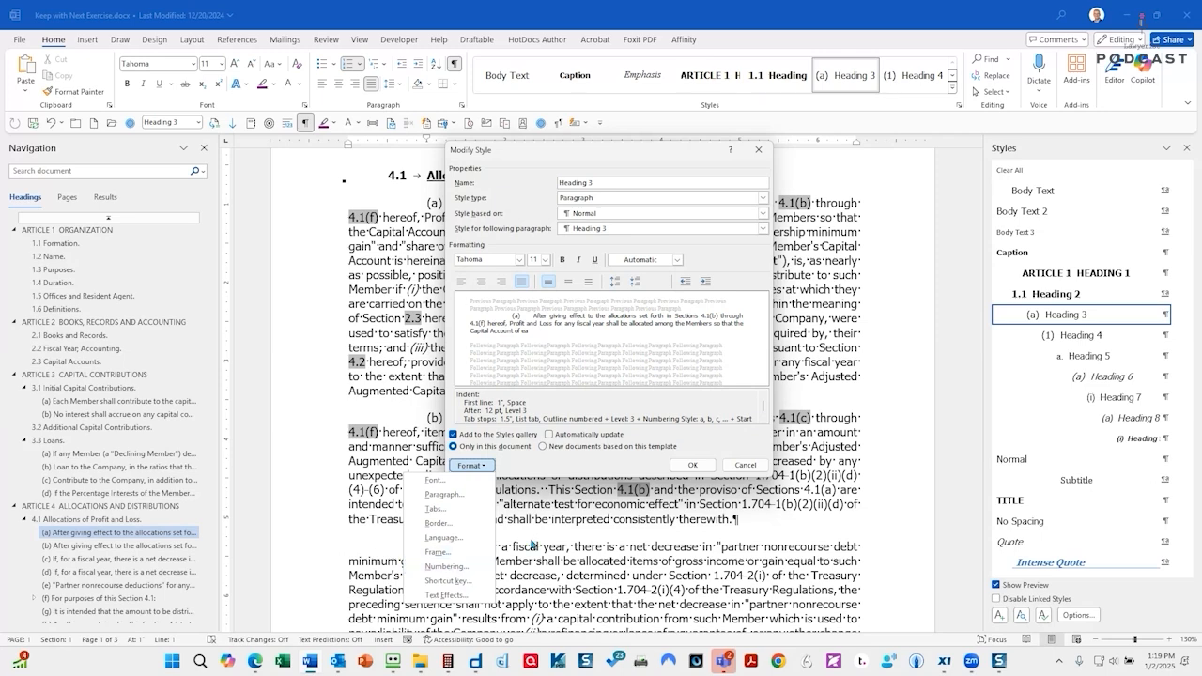
{"action": "left_click", "coordinate": [745, 467]}
{"action": "left_click", "coordinate": [744, 467]}
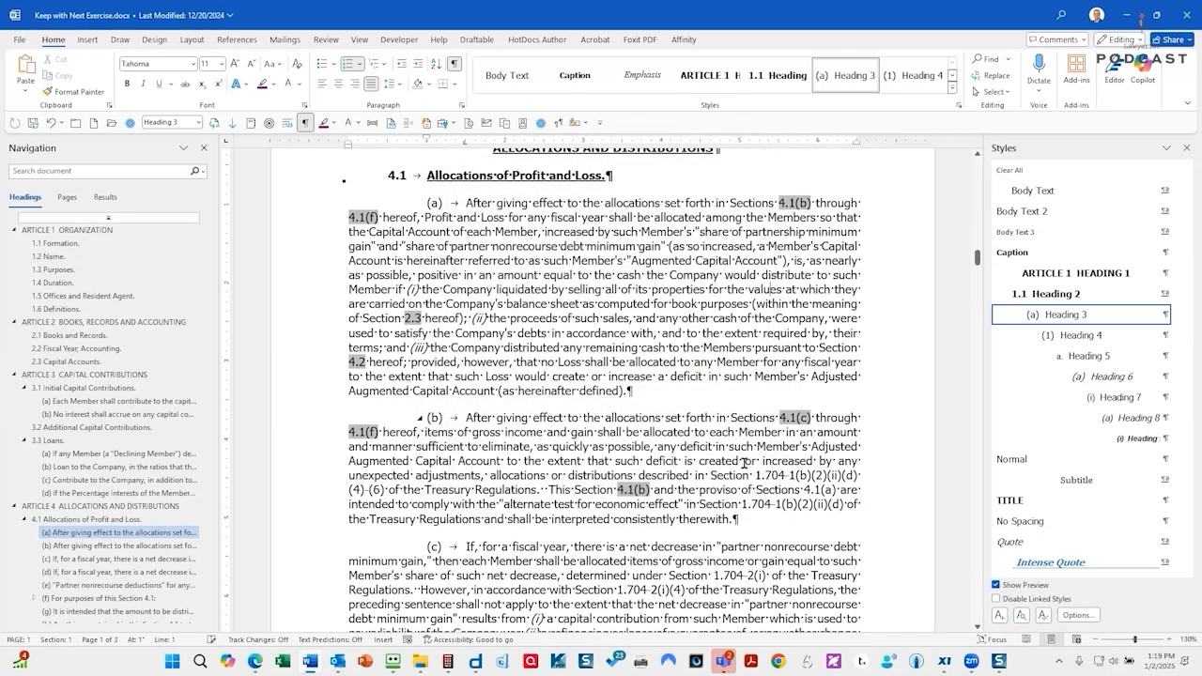
Begin defining a new list style named Numbering and open its multilevel numbering settings.
{"action": "left_click", "coordinate": [384, 65]}
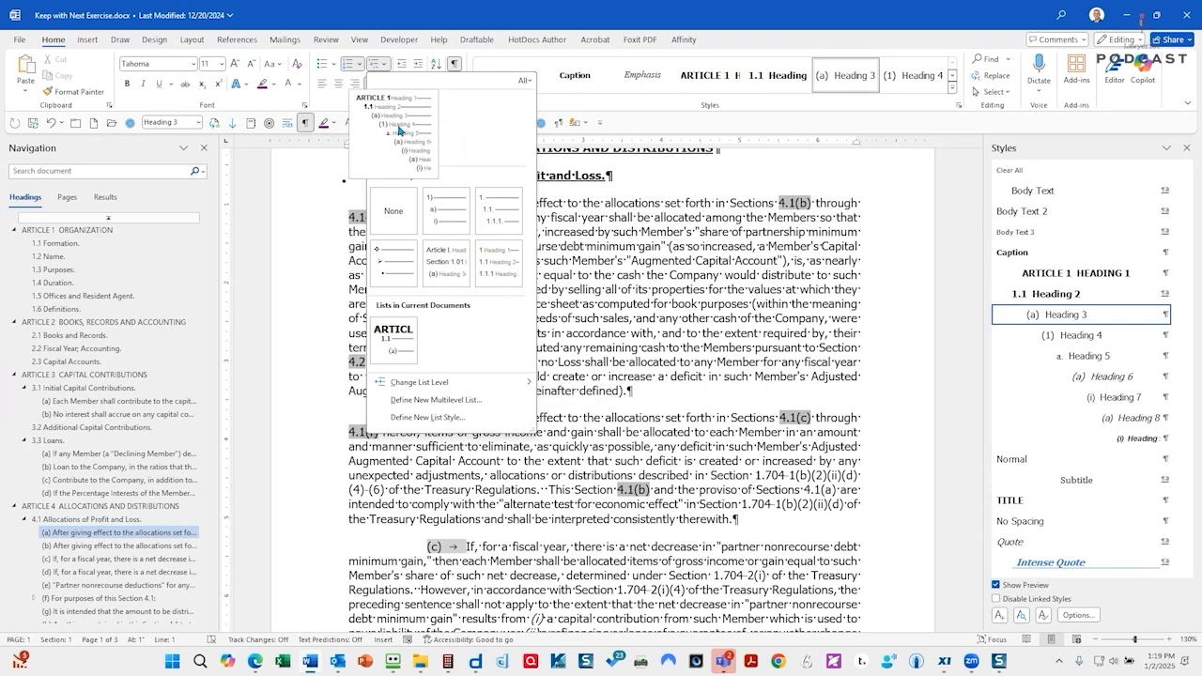
{"action": "mouse_move", "coordinate": [436, 212]}
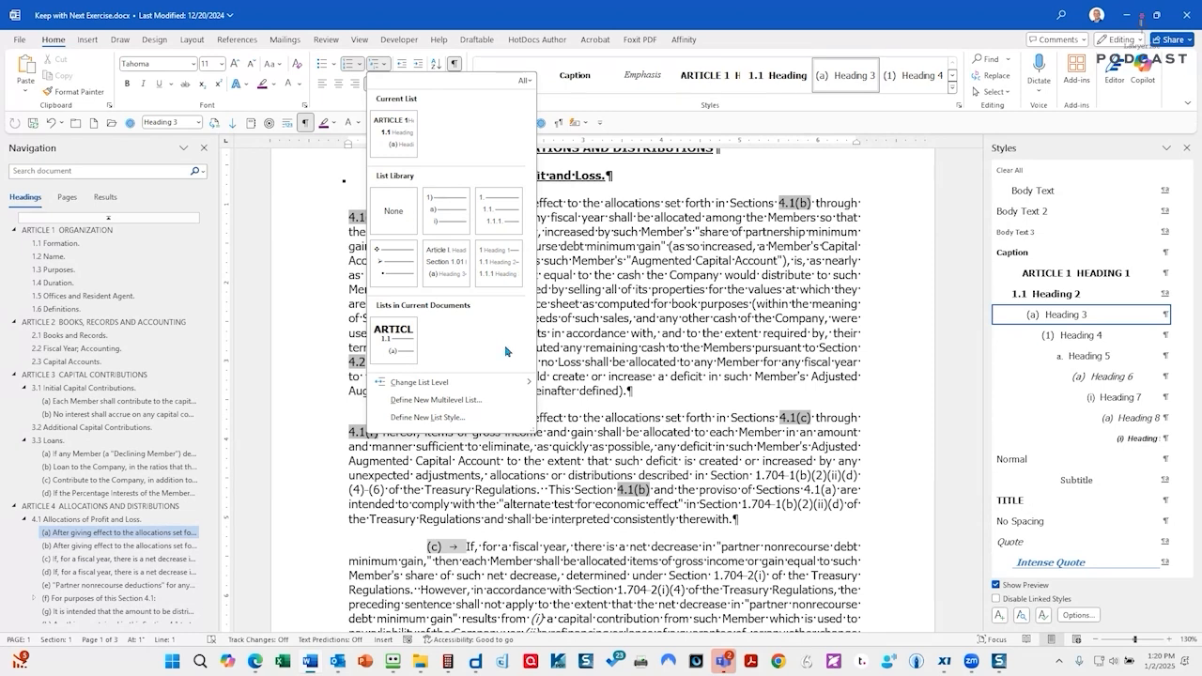
{"action": "left_click", "coordinate": [426, 419]}
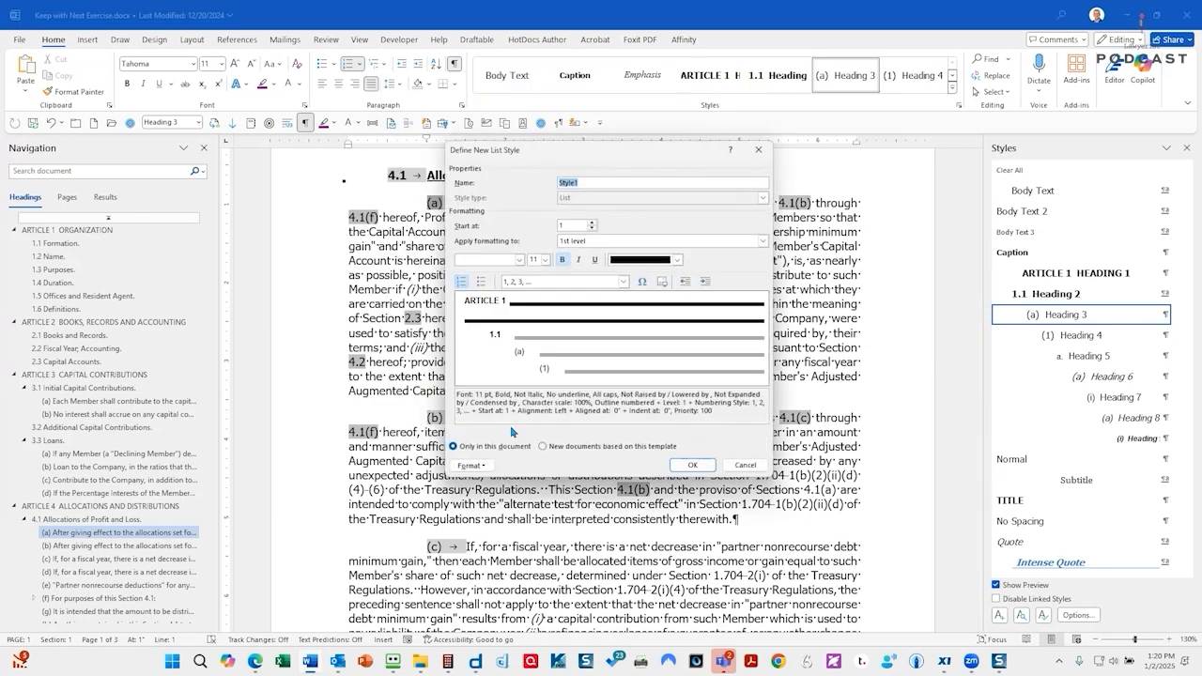
{"action": "type", "text": "Numbering"}
{"action": "left_click", "coordinate": [470, 465]}
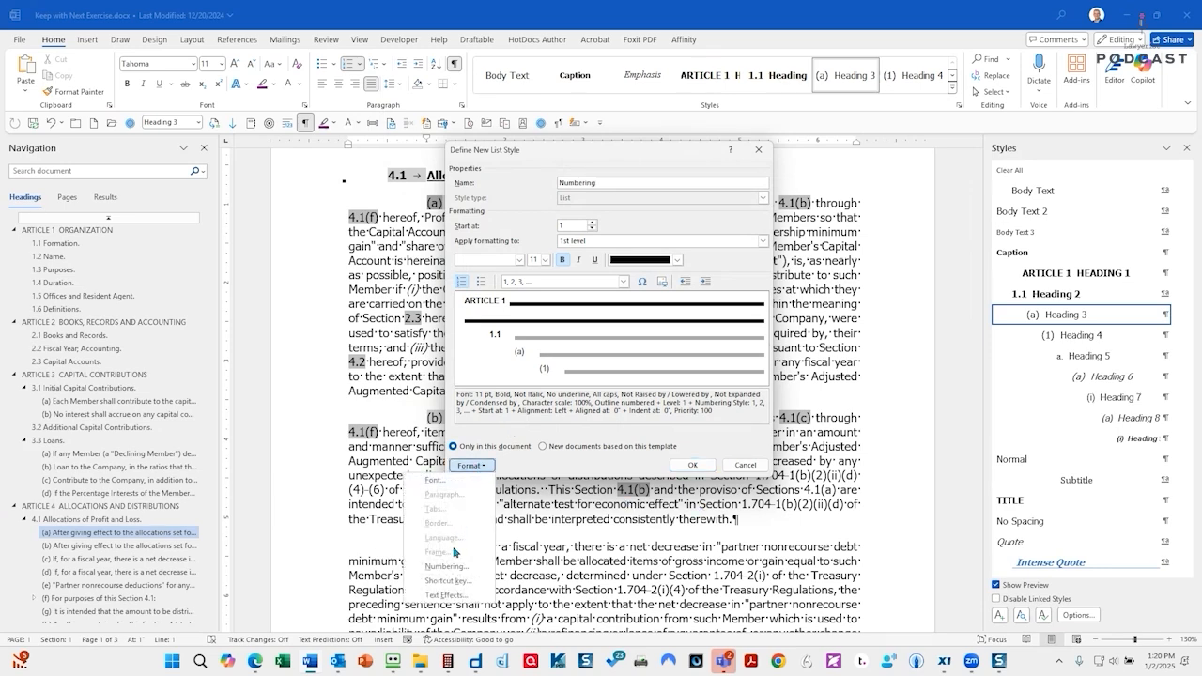
{"action": "left_click", "coordinate": [448, 567]}
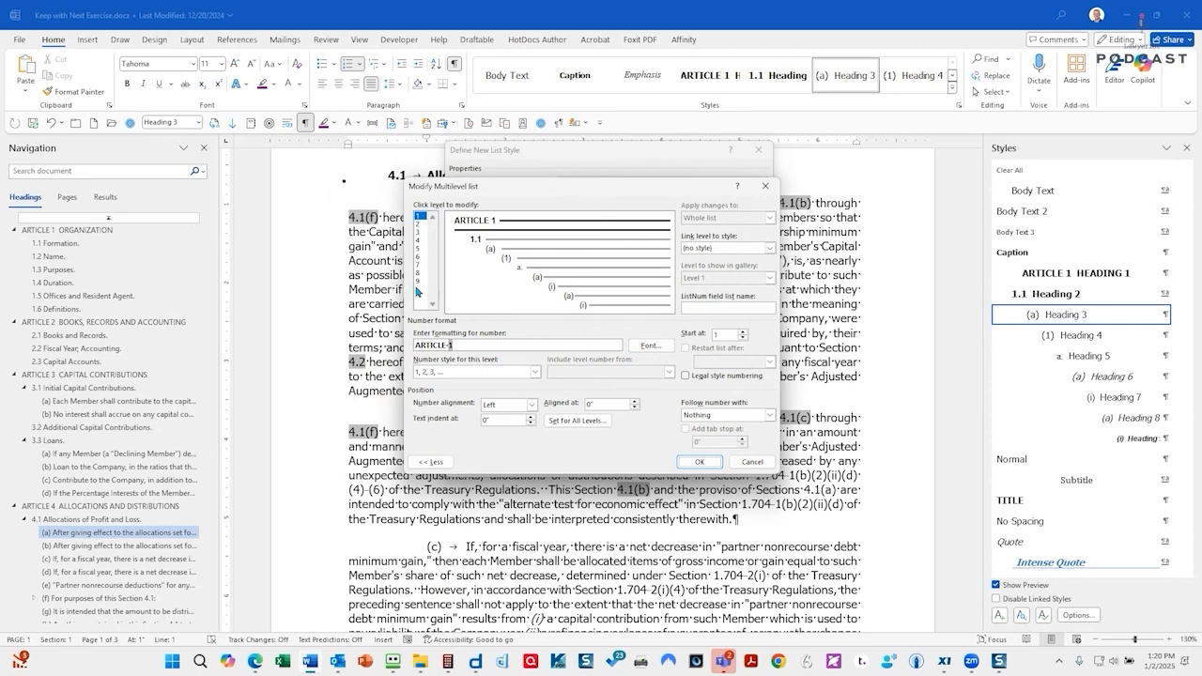
Link level 1 of the multilevel list to the Heading 1 style.
{"action": "left_click", "coordinate": [770, 249]}
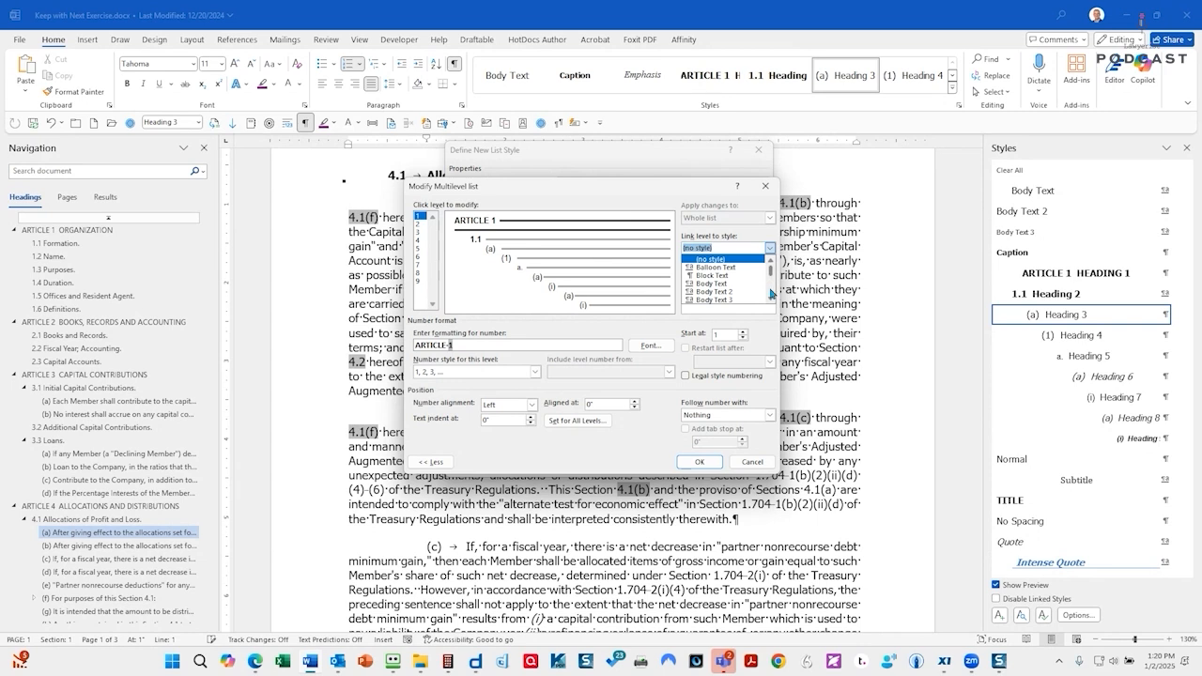
{"action": "left_click", "coordinate": [770, 294]}
{"action": "scroll", "coordinate": [770, 293], "scroll_direction": "down", "scroll_amount": 8}
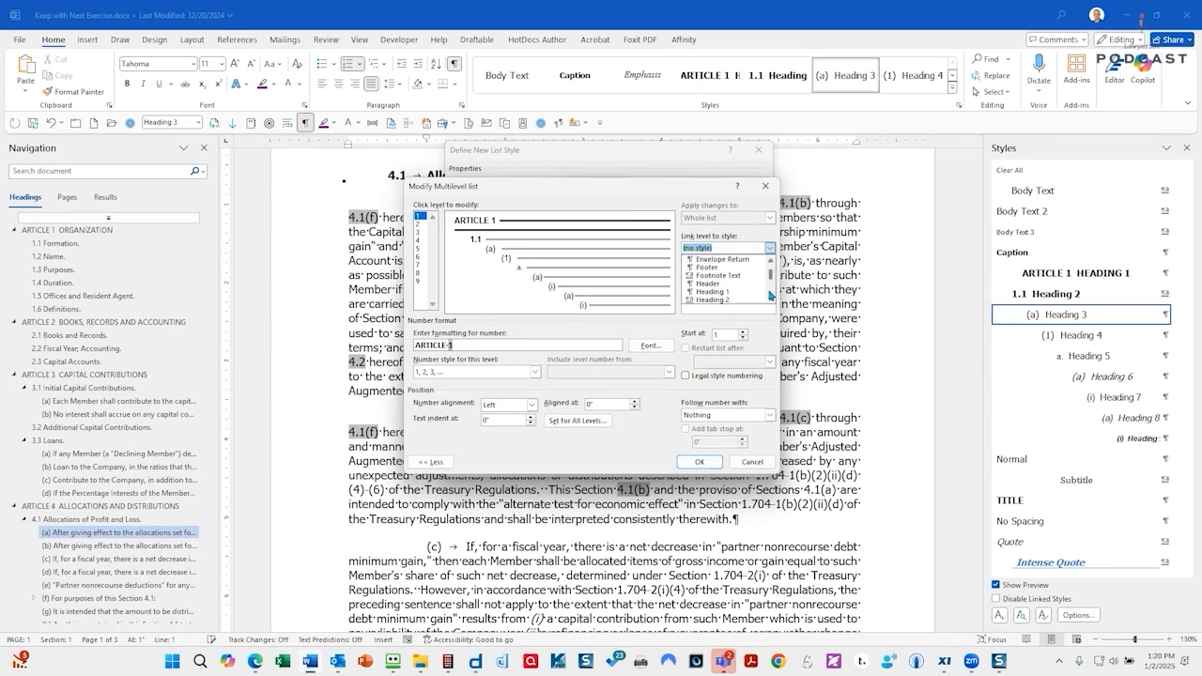
{"action": "scroll", "coordinate": [770, 287], "scroll_direction": "up", "scroll_amount": 2}
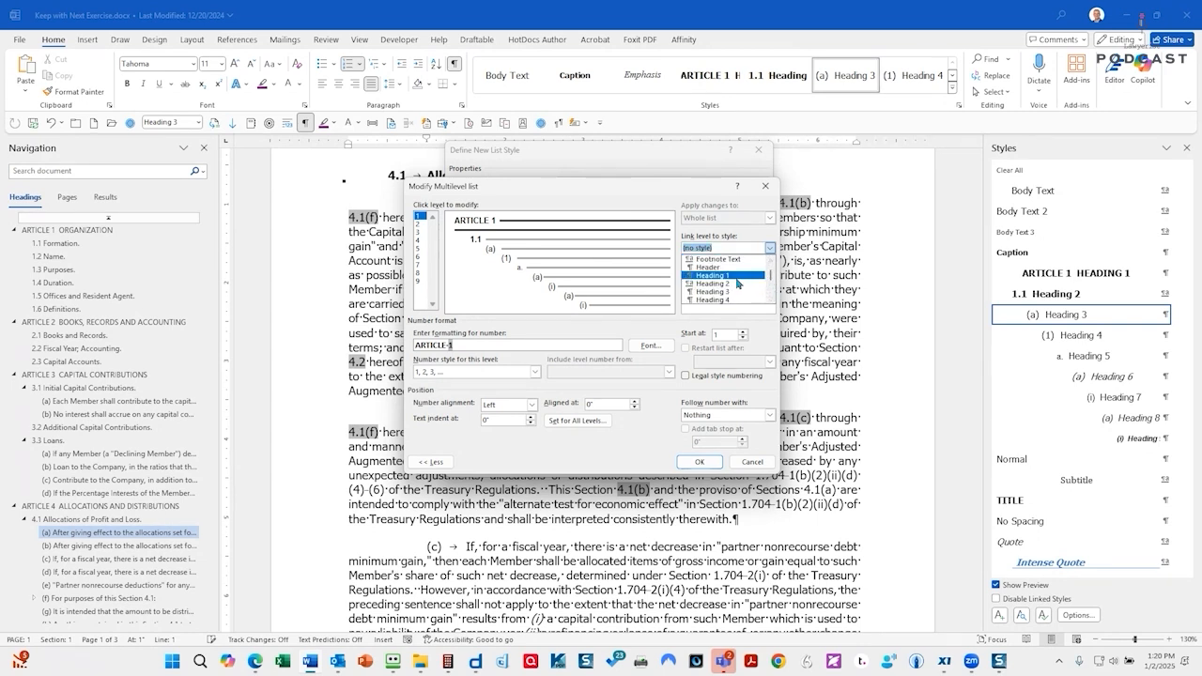
{"action": "left_click", "coordinate": [738, 282]}
Link level 2 of the multilevel list to the Heading 2 style, and collapse and re-expand the additional list options.
{"action": "left_click", "coordinate": [419, 223]}
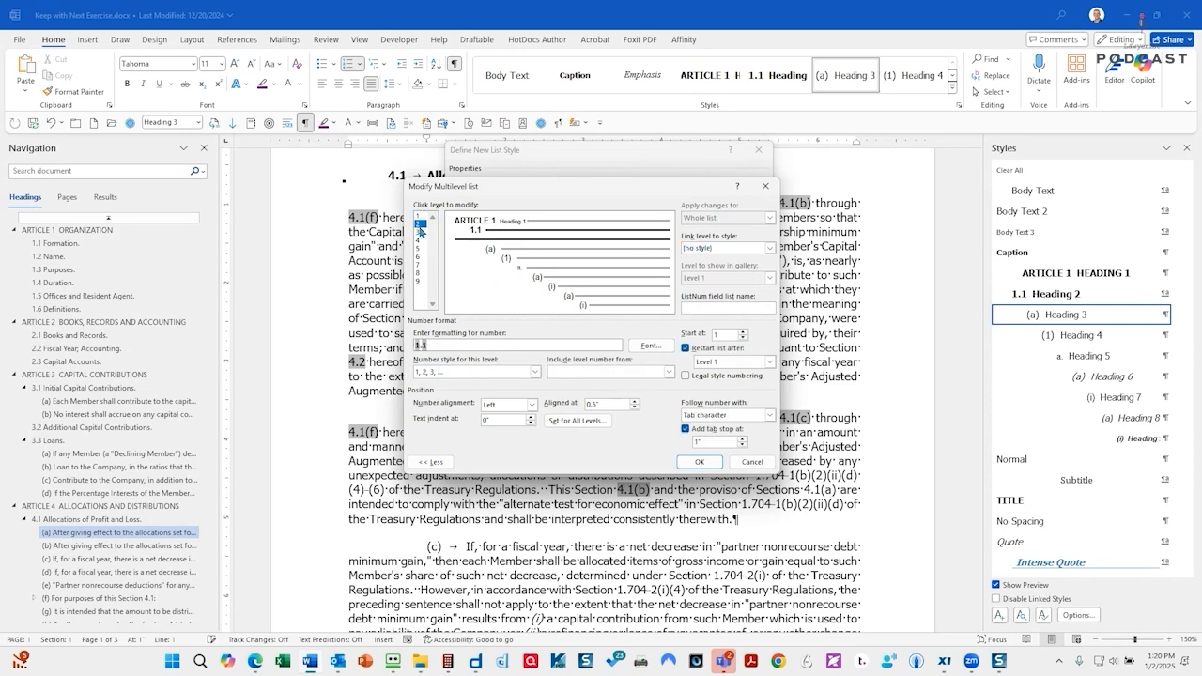
{"action": "left_click", "coordinate": [770, 248]}
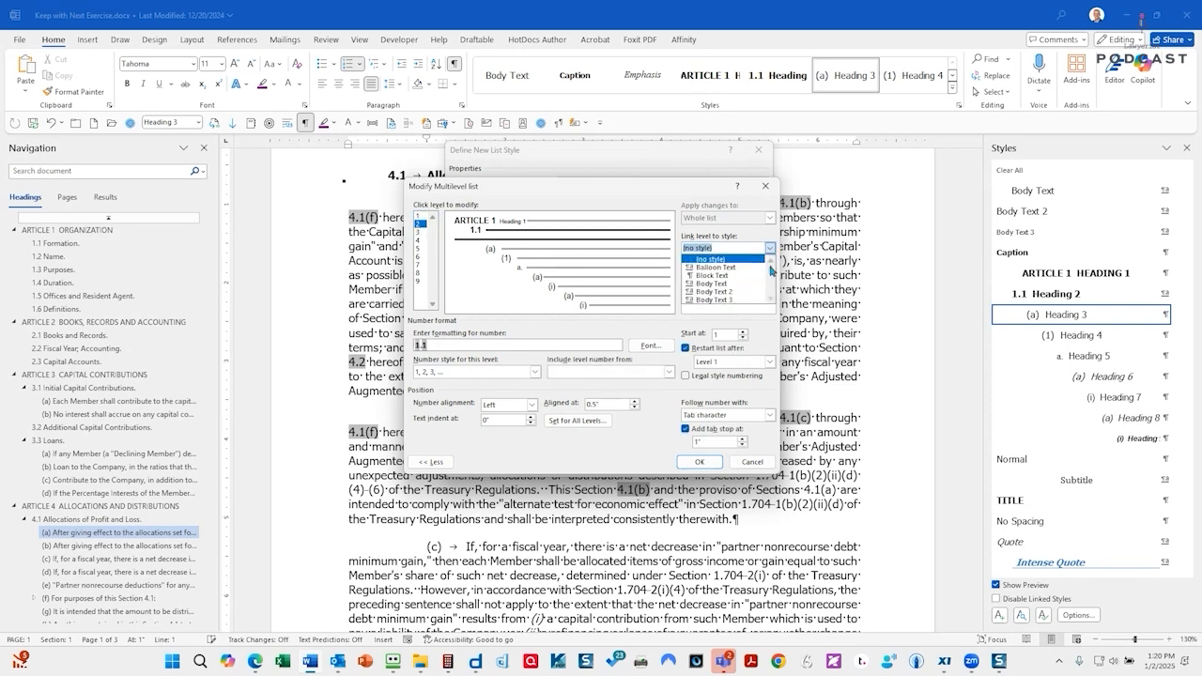
{"action": "scroll", "coordinate": [771, 290], "scroll_direction": "down", "scroll_amount": 5}
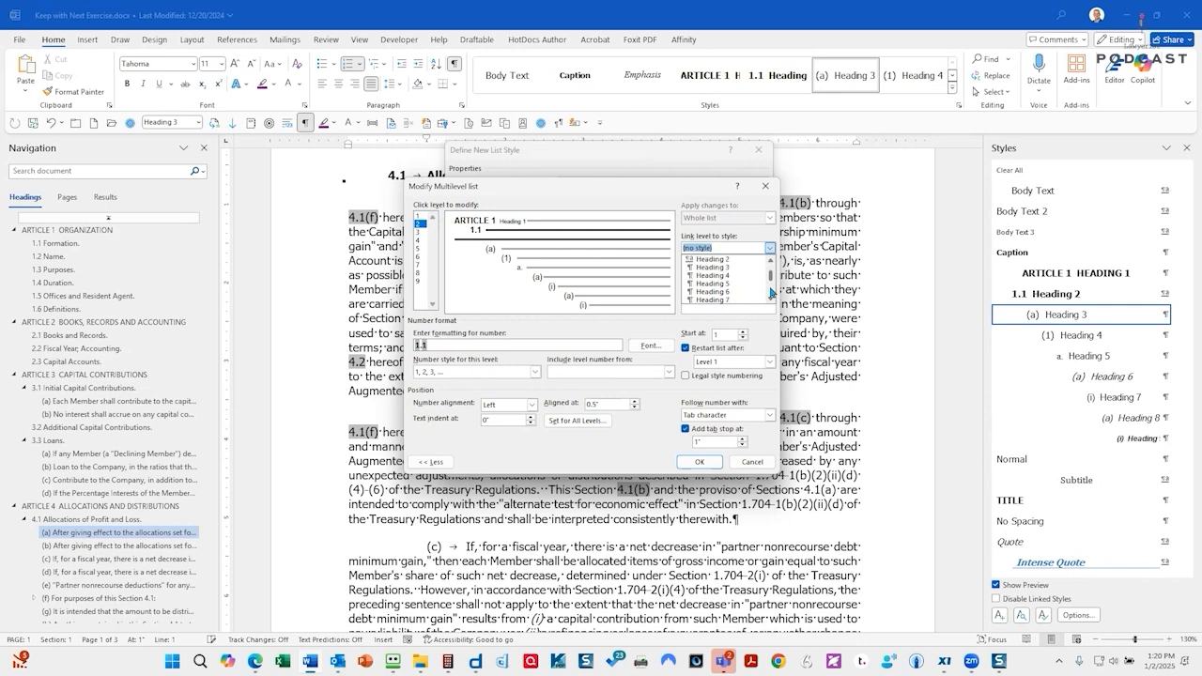
{"action": "left_click", "coordinate": [750, 260]}
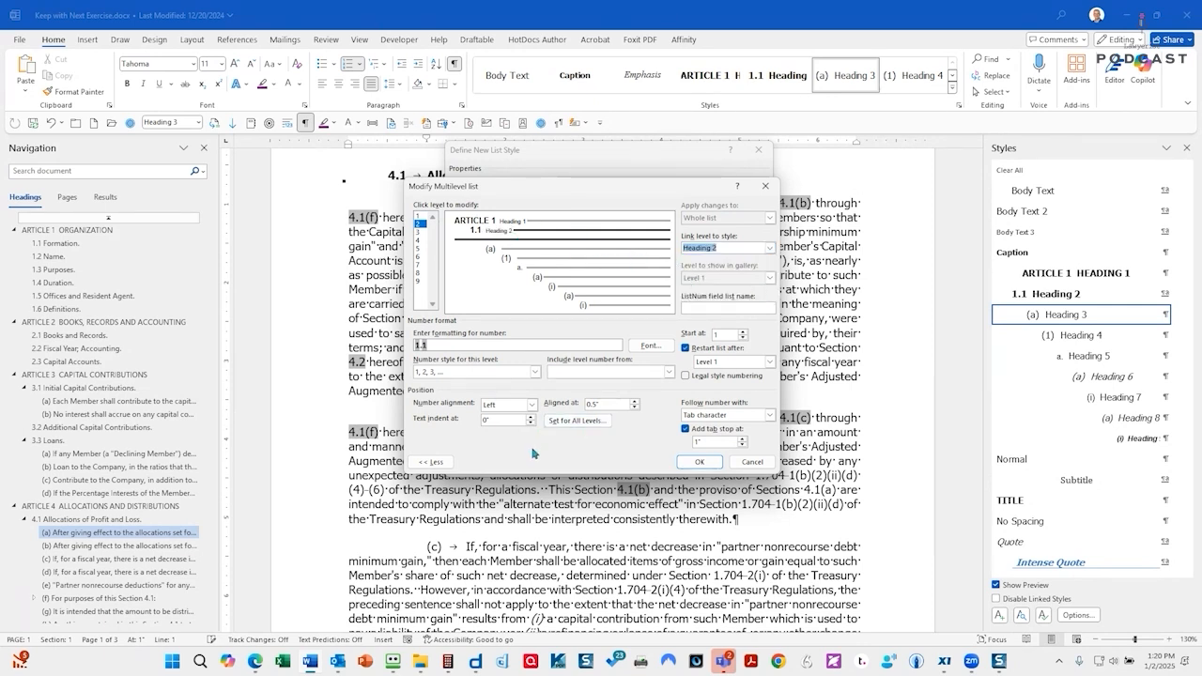
{"action": "left_click", "coordinate": [427, 462]}
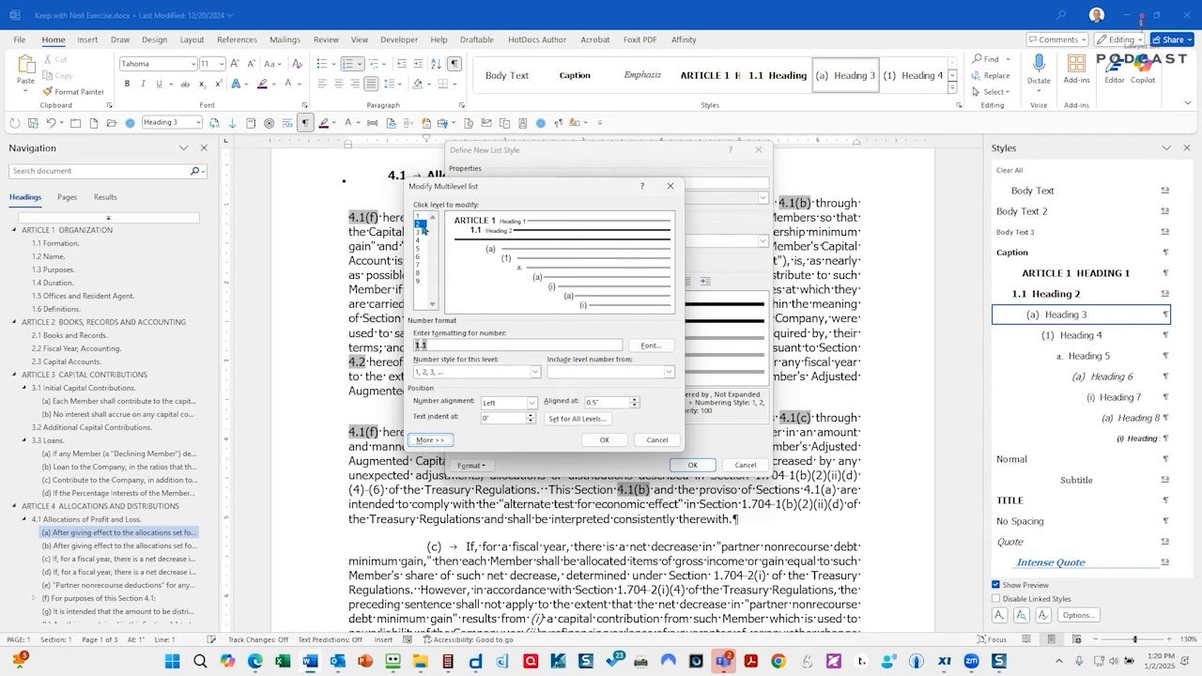
{"action": "left_click", "coordinate": [434, 441]}
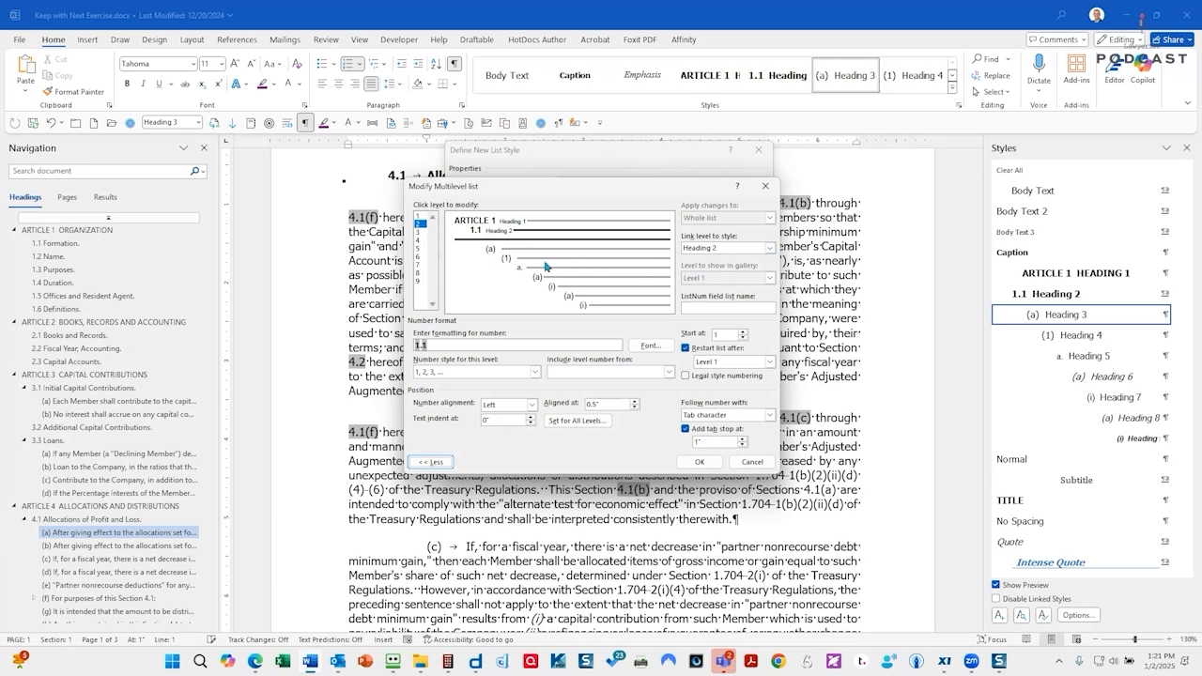
Examine the level 3 settings and the number styles available for level 1, and cancel the new list style definition.
{"action": "left_click", "coordinate": [417, 232]}
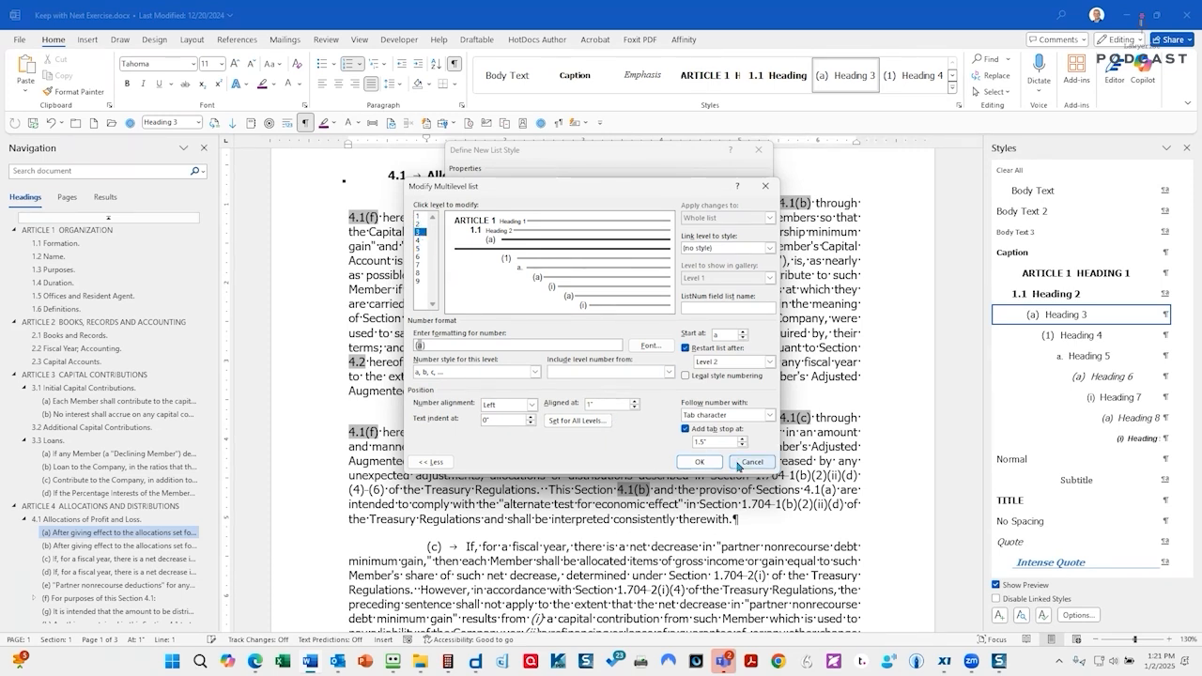
{"action": "left_click", "coordinate": [419, 217]}
{"action": "left_click", "coordinate": [535, 372]}
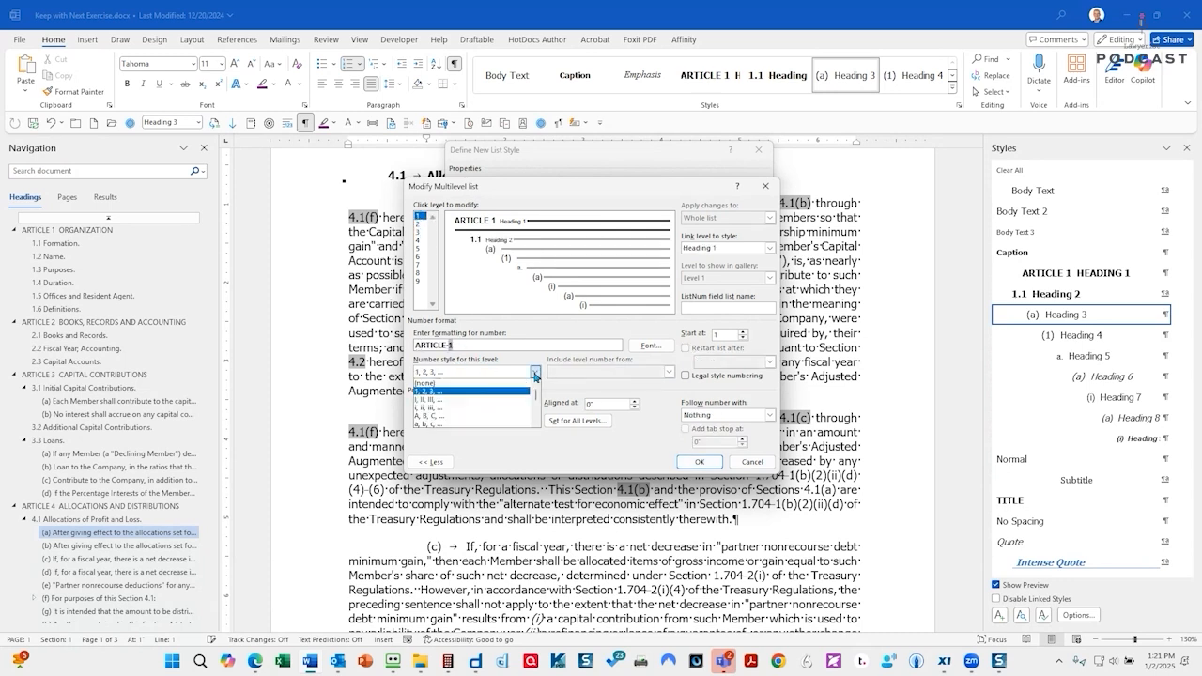
{"action": "left_click", "coordinate": [537, 426]}
{"action": "left_click", "coordinate": [537, 426]}
{"action": "left_click", "coordinate": [538, 427]}
{"action": "left_click", "coordinate": [537, 427]}
{"action": "left_click", "coordinate": [537, 426]}
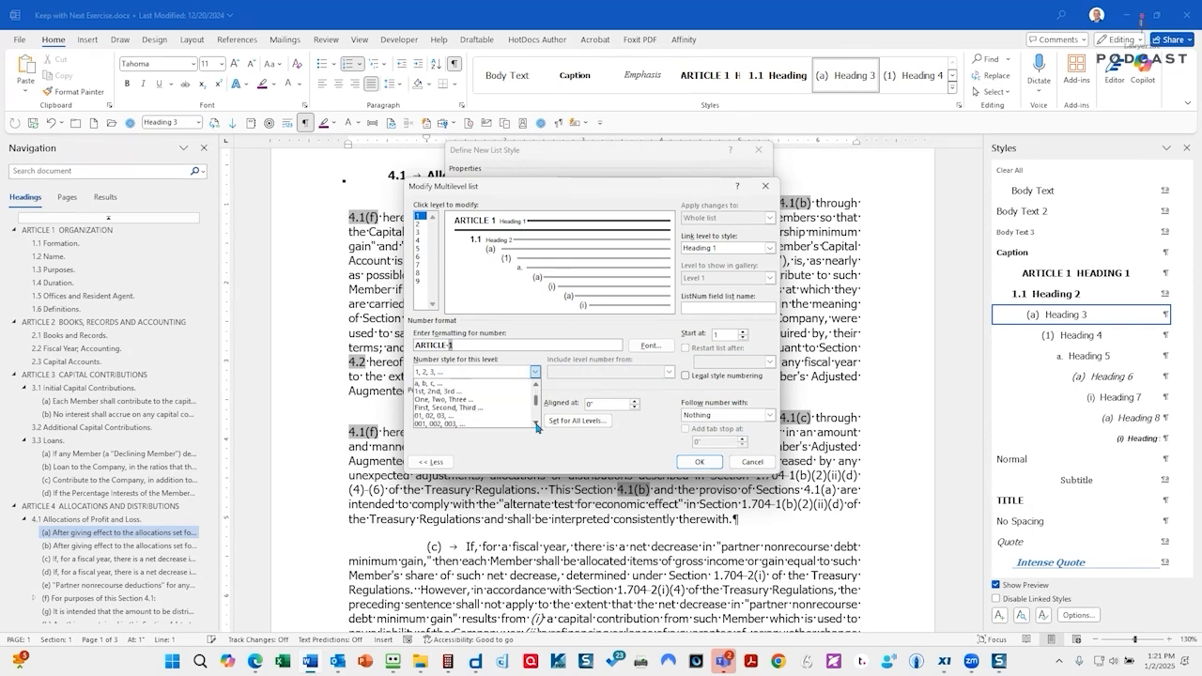
{"action": "left_click", "coordinate": [537, 427]}
{"action": "left_click", "coordinate": [537, 426]}
{"action": "left_click", "coordinate": [537, 427]}
{"action": "left_click", "coordinate": [537, 426]}
{"action": "left_click", "coordinate": [537, 426]}
{"action": "left_click", "coordinate": [537, 426]}
{"action": "left_click", "coordinate": [538, 427]}
{"action": "left_click", "coordinate": [537, 427]}
{"action": "left_click", "coordinate": [537, 426]}
{"action": "left_click", "coordinate": [537, 426]}
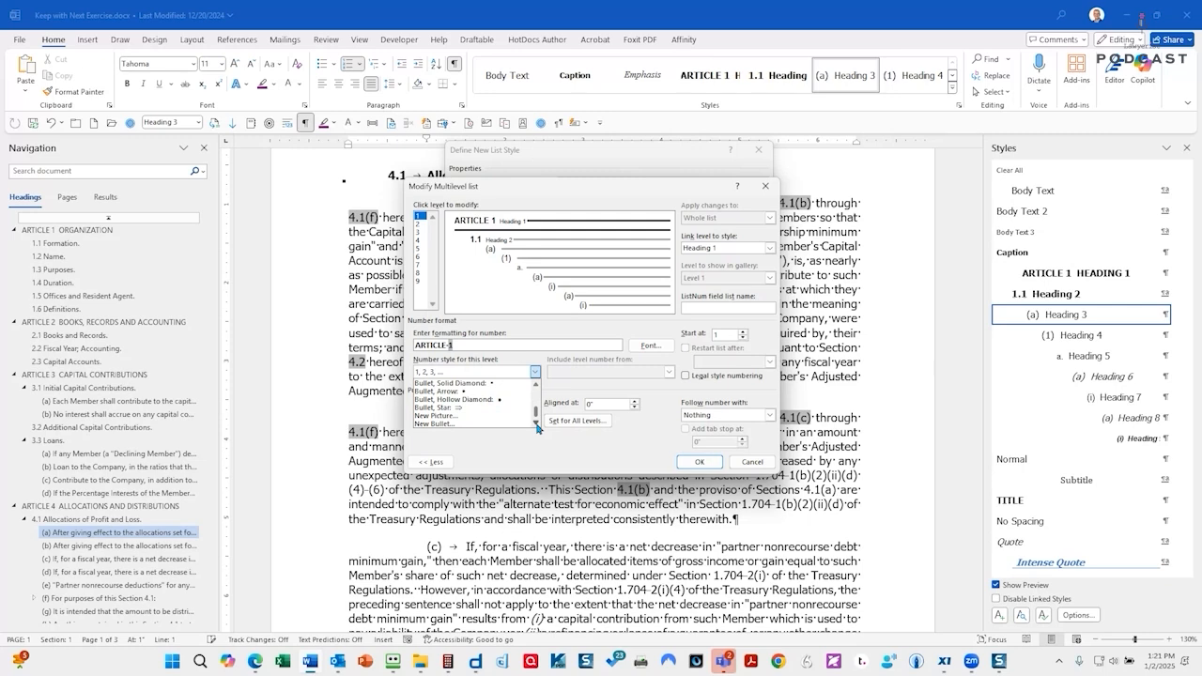
{"action": "left_click", "coordinate": [626, 452]}
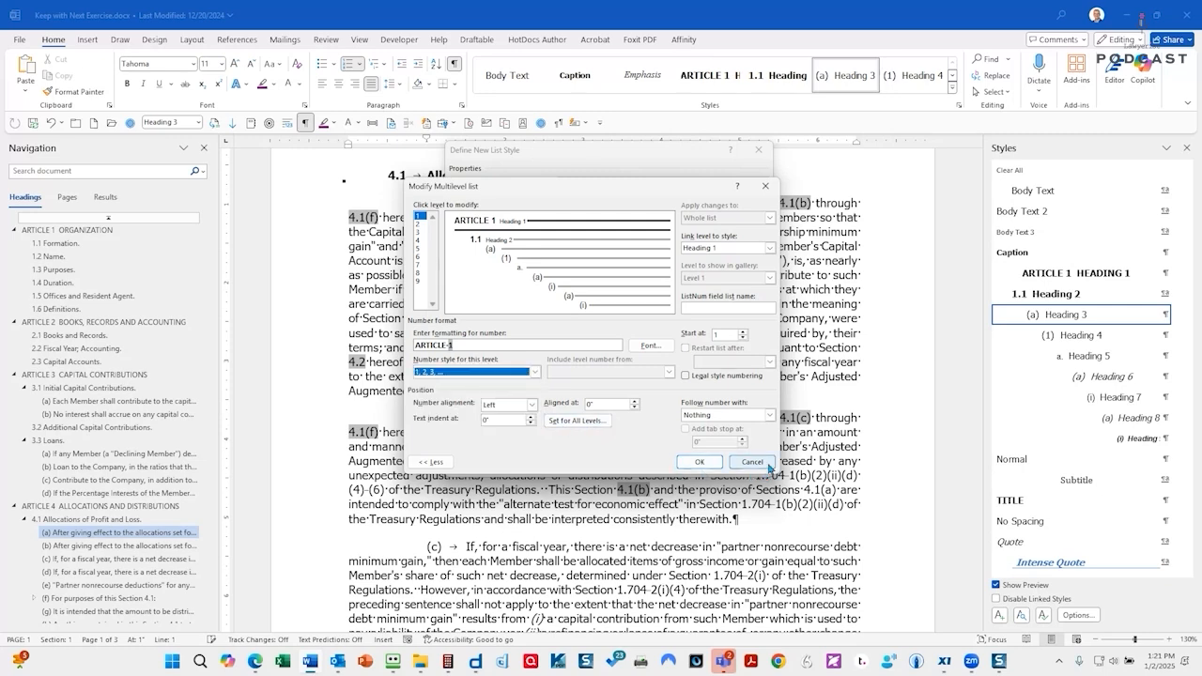
{"action": "left_click", "coordinate": [768, 466]}
{"action": "left_click", "coordinate": [763, 467]}
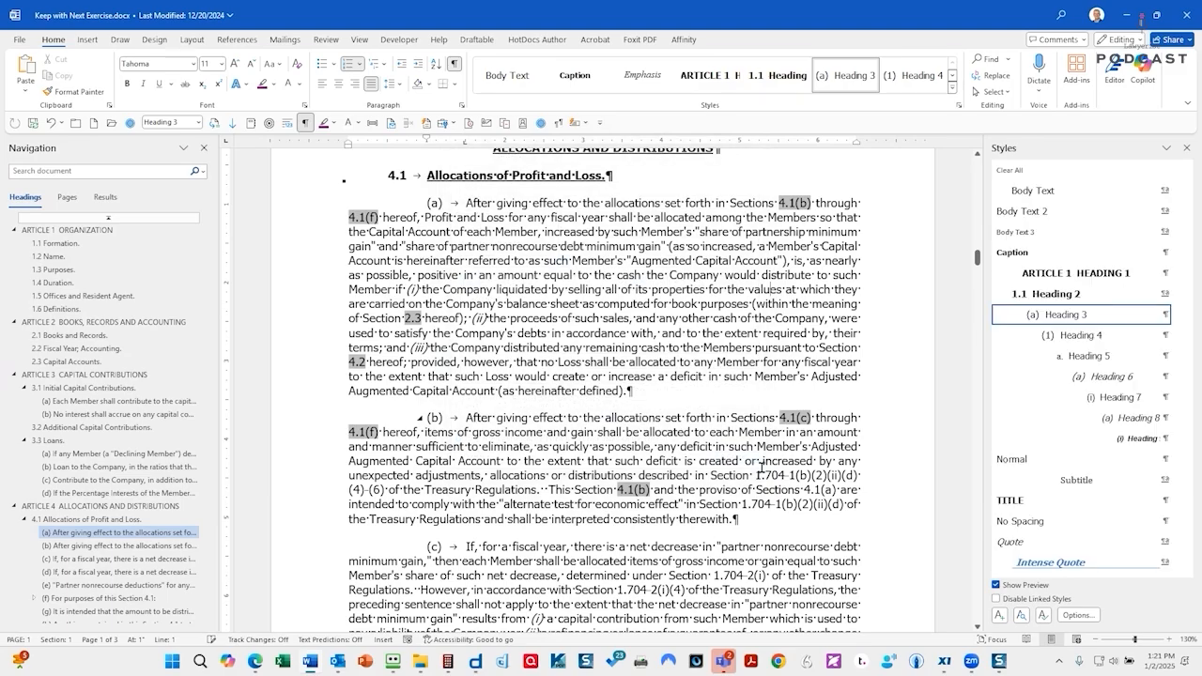